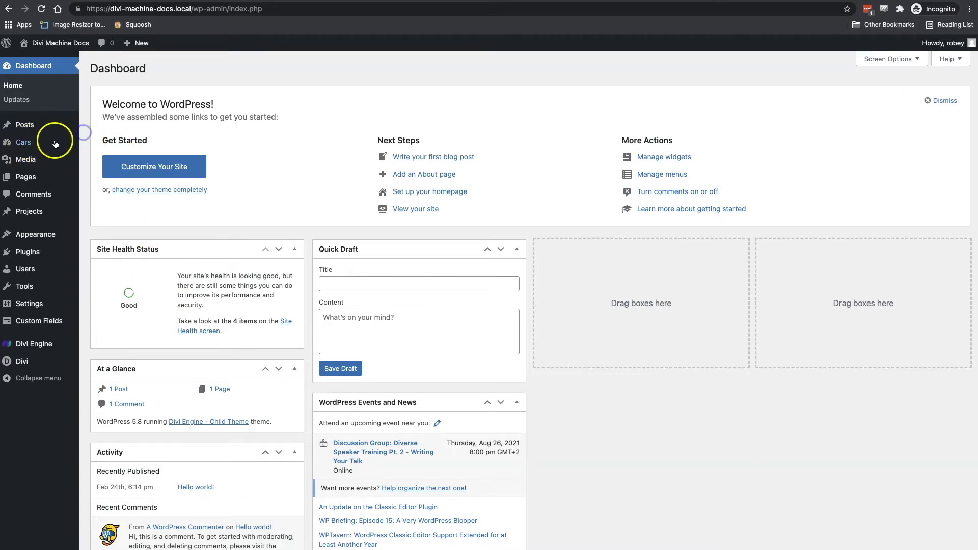
# Go to the Cars post list and start a new car entry.
pyautogui.moveTo(65, 145)
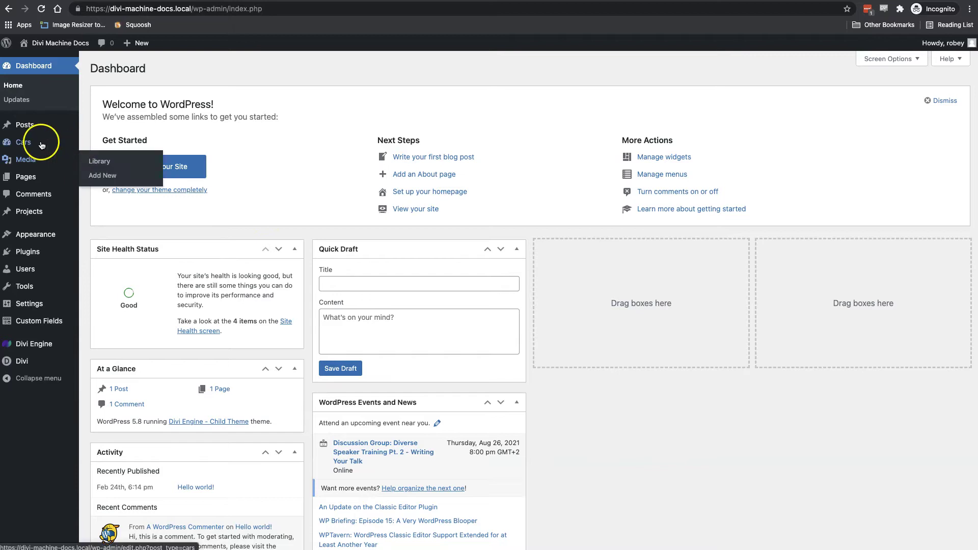
pyautogui.moveTo(24, 142)
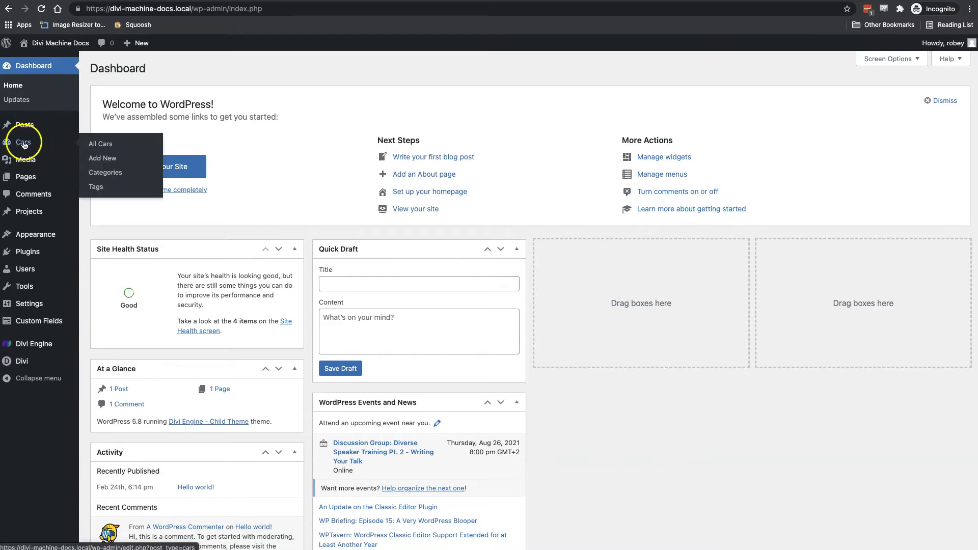
pyautogui.click(59, 142)
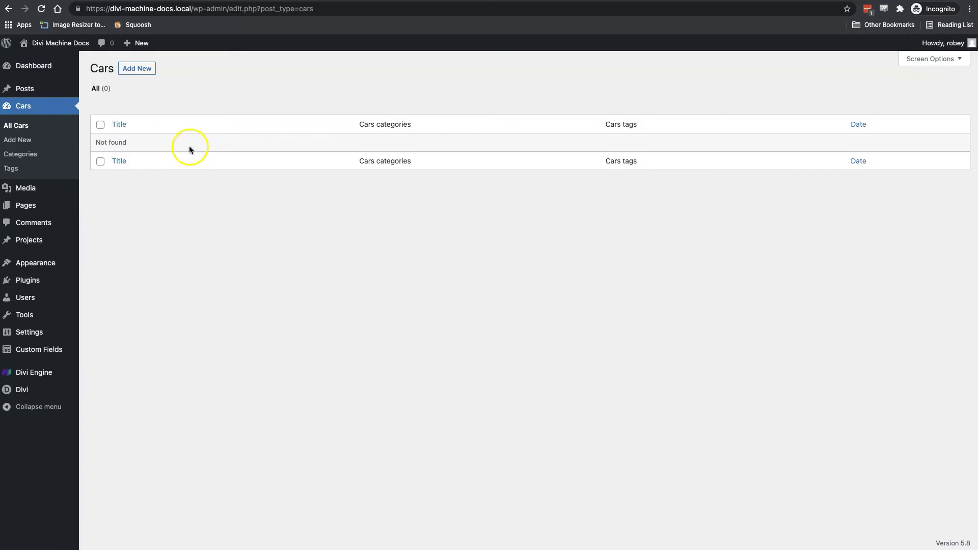
pyautogui.click(137, 68)
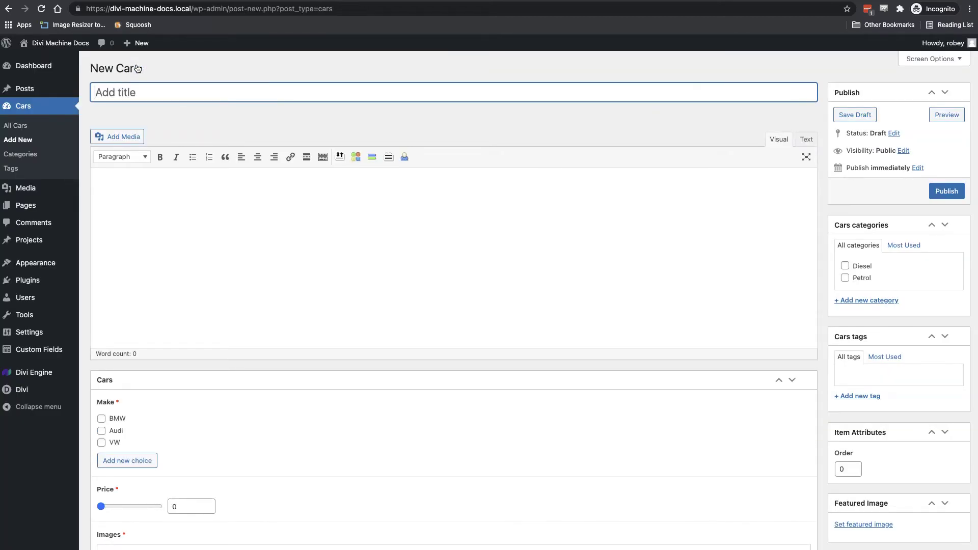
# Title the car 'M3', write 'Description' as body text, and tick the Petrol category.
pyautogui.write('M3')
pyautogui.click(201, 229)
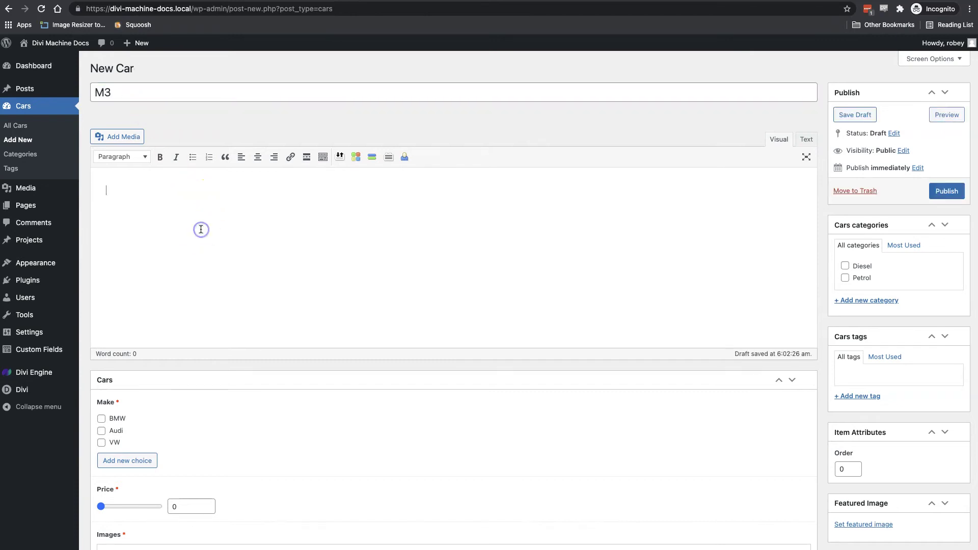
pyautogui.write('Descriptio')
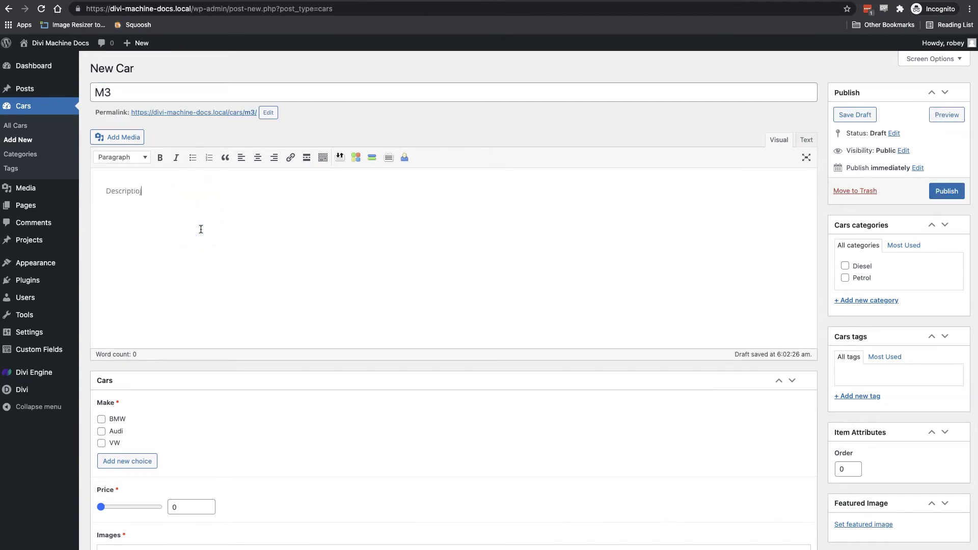
pyautogui.write('n')
pyautogui.click(859, 278)
pyautogui.scroll(-1, 860, 280)
pyautogui.scroll(-2, 859, 281)
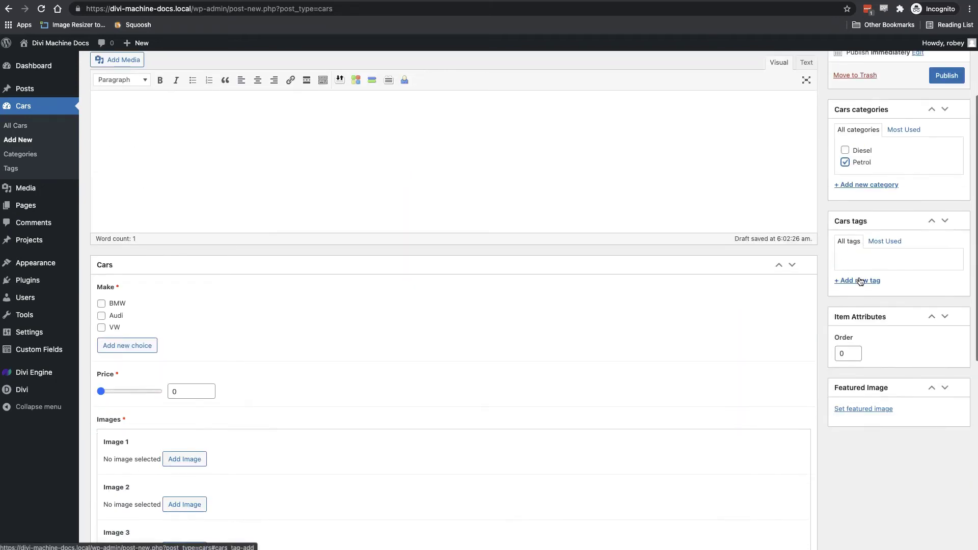
# Upload Preview.jpeg and set it as the featured image.
pyautogui.click(860, 411)
pyautogui.click(500, 271)
pyautogui.click(514, 169)
pyautogui.click(525, 306)
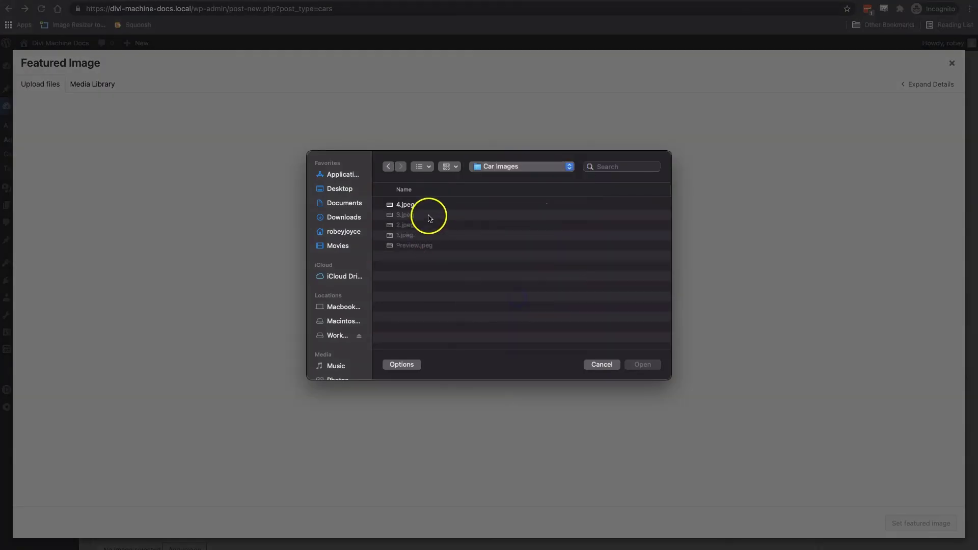
pyautogui.click(419, 246)
pyautogui.click(642, 364)
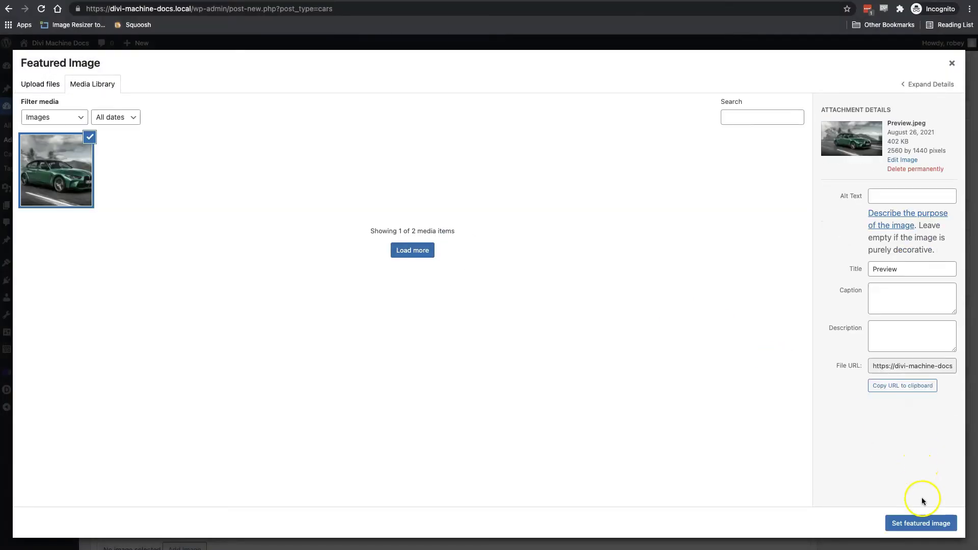
pyautogui.click(920, 522)
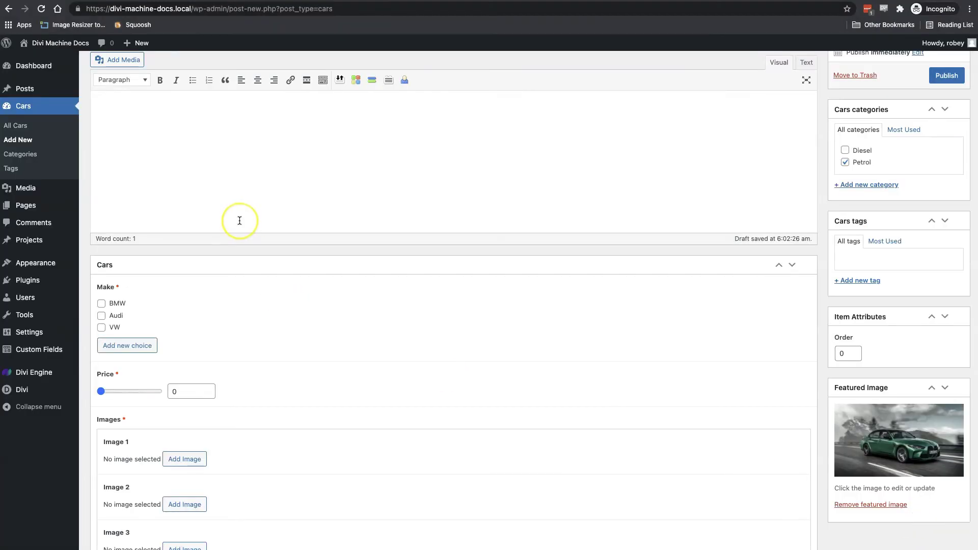
# Set the make to BMW and the price to 32999.
pyautogui.scroll(-1, 240, 220)
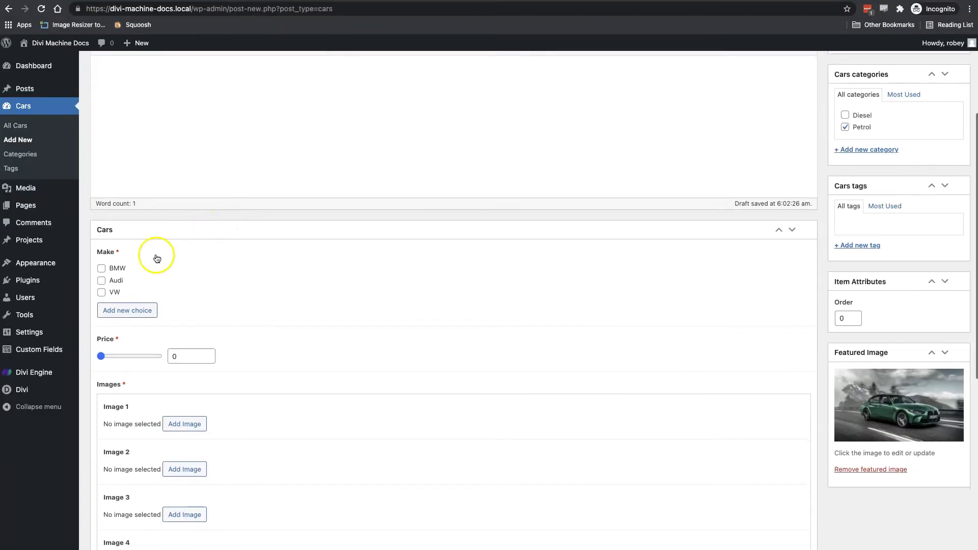
pyautogui.click(117, 267)
pyautogui.click(186, 356)
pyautogui.moveTo(107, 353); pyautogui.dragTo(108, 356)
pyautogui.moveTo(181, 356); pyautogui.dragTo(224, 359)
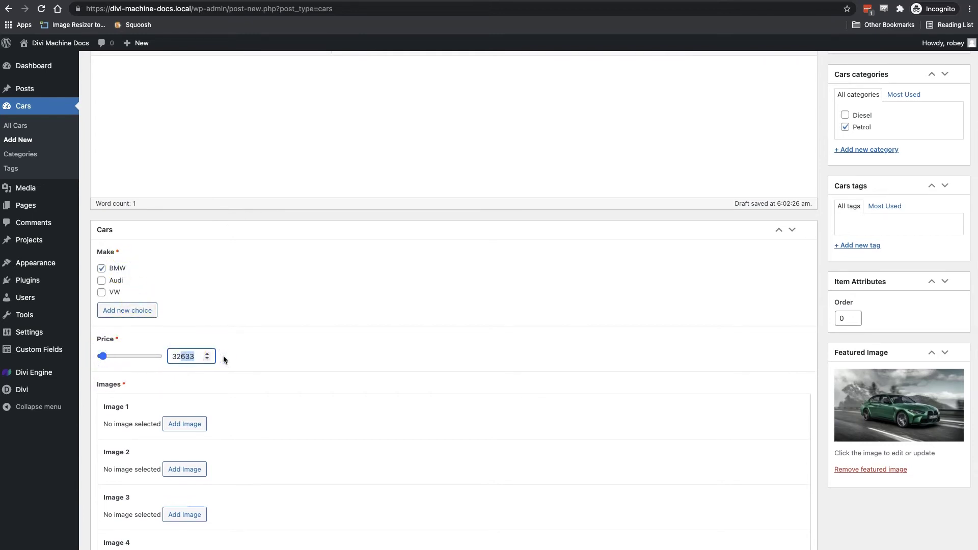
pyautogui.write('999')
pyautogui.click(350, 376)
# Upload 1.jpeg and 2.jpeg into gallery slots Image 1 and Image 2.
pyautogui.scroll(-3, 351, 376)
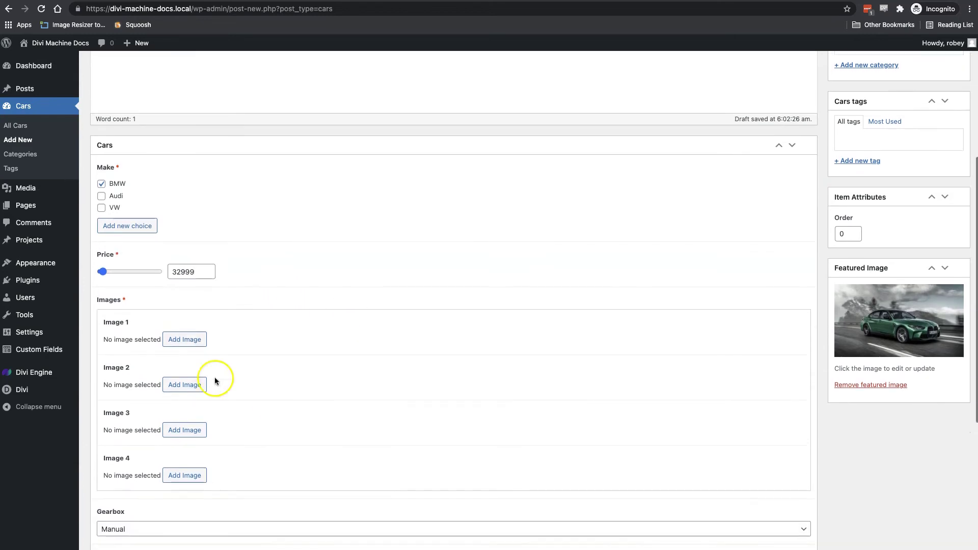
pyautogui.click(173, 341)
pyautogui.click(39, 83)
pyautogui.click(489, 270)
pyautogui.doubleClick(415, 207)
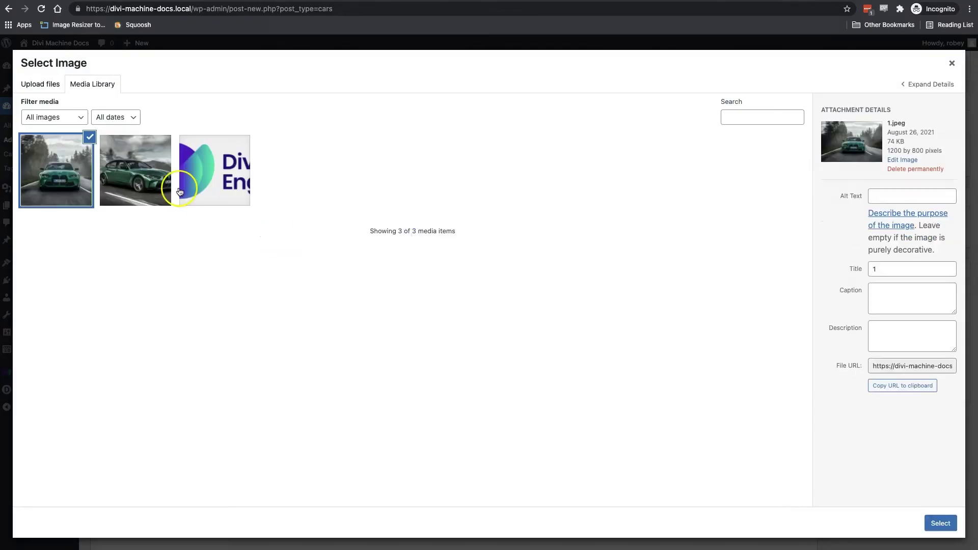
pyautogui.click(939, 522)
pyautogui.click(185, 471)
pyautogui.click(39, 83)
pyautogui.click(485, 269)
pyautogui.doubleClick(583, 323)
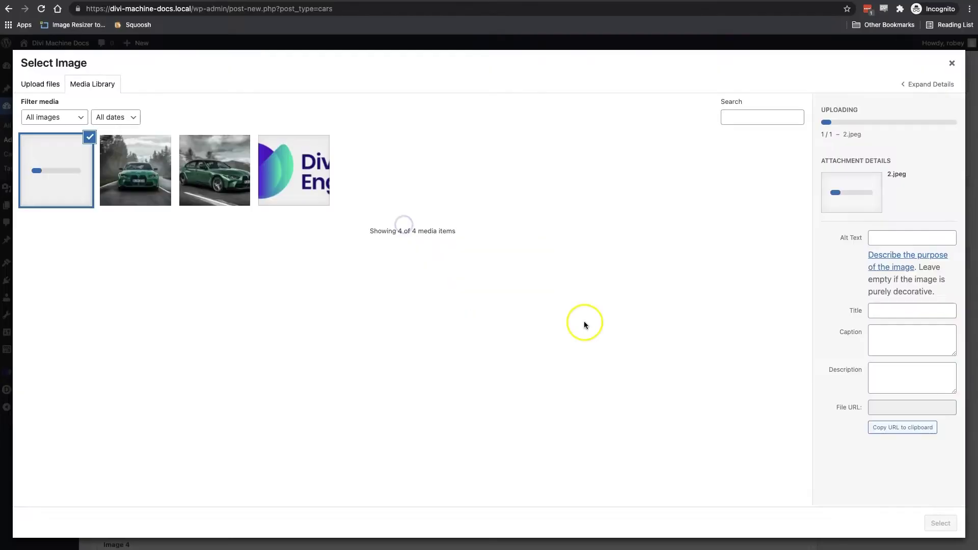
pyautogui.click(936, 521)
# Upload 3.jpeg and 4.jpeg into gallery slots Image 3 and Image 4.
pyautogui.click(148, 403)
pyautogui.click(40, 83)
pyautogui.click(518, 273)
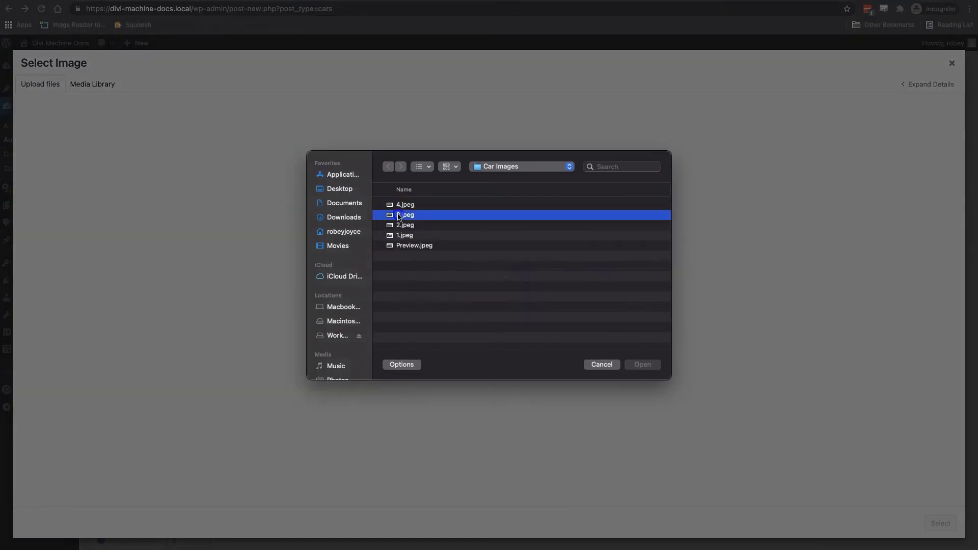
pyautogui.doubleClick(414, 214)
pyautogui.click(941, 523)
pyautogui.click(179, 385)
pyautogui.click(39, 83)
pyautogui.click(524, 273)
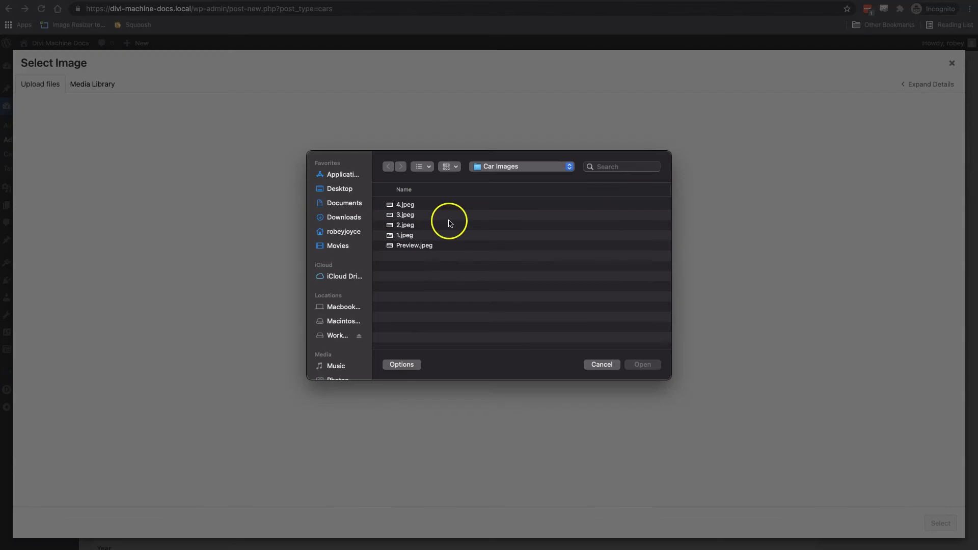
pyautogui.doubleClick(447, 221)
pyautogui.click(941, 523)
# Set the gearbox to Automatic and the year slider to 2021.
pyautogui.scroll(-5, 508, 363)
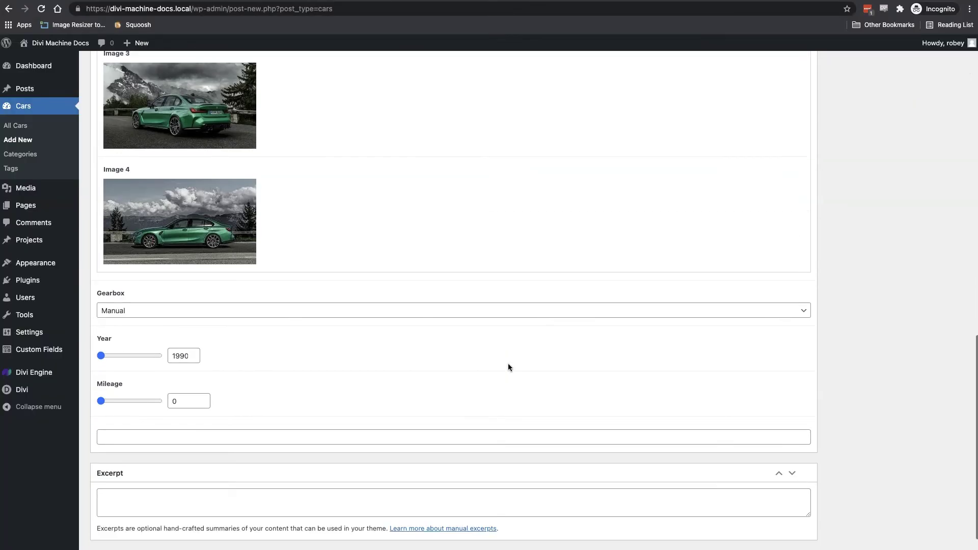
pyautogui.click(216, 310)
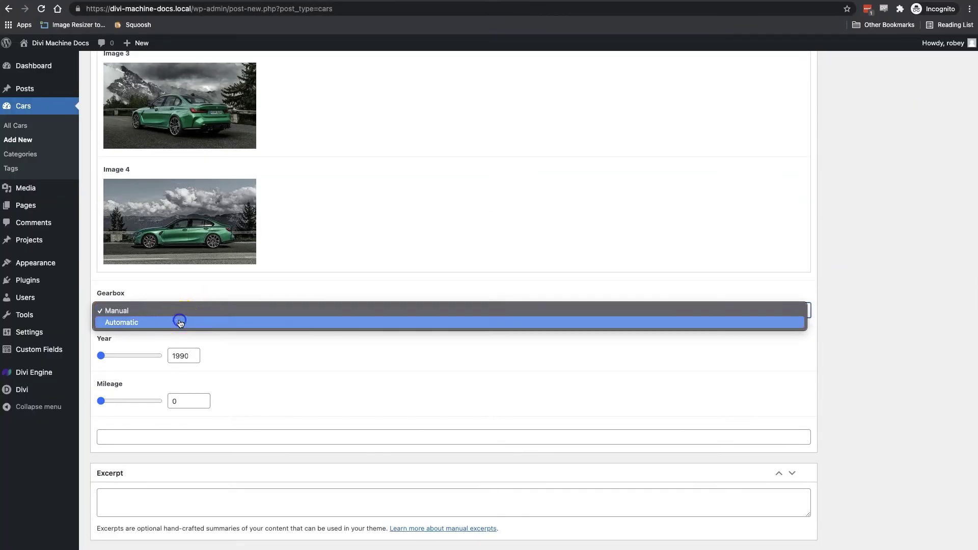
pyautogui.click(179, 323)
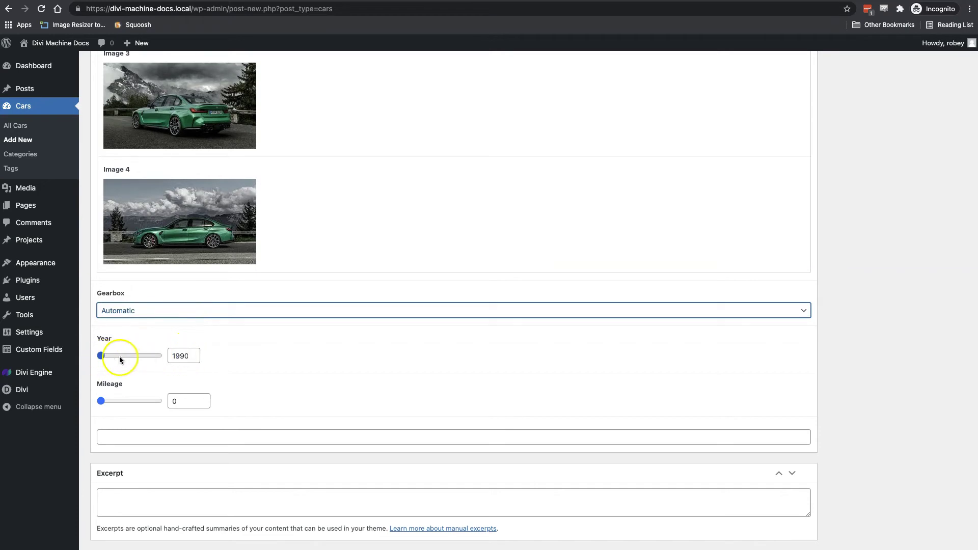
pyautogui.moveTo(103, 357); pyautogui.dragTo(180, 363)
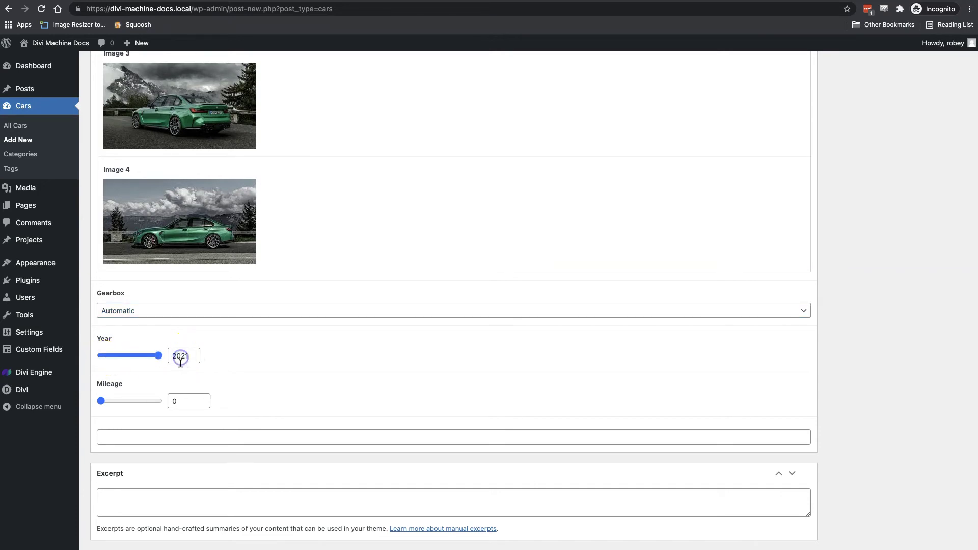
pyautogui.click(181, 401)
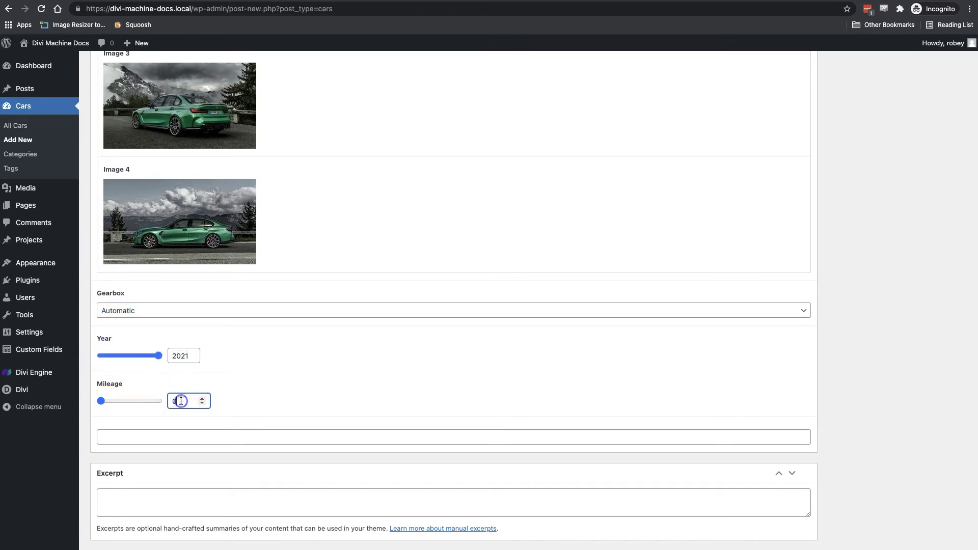
# Publish the M3 car and view its page on the site.
pyautogui.scroll(-2, 276, 405)
pyautogui.scroll(7, 276, 405)
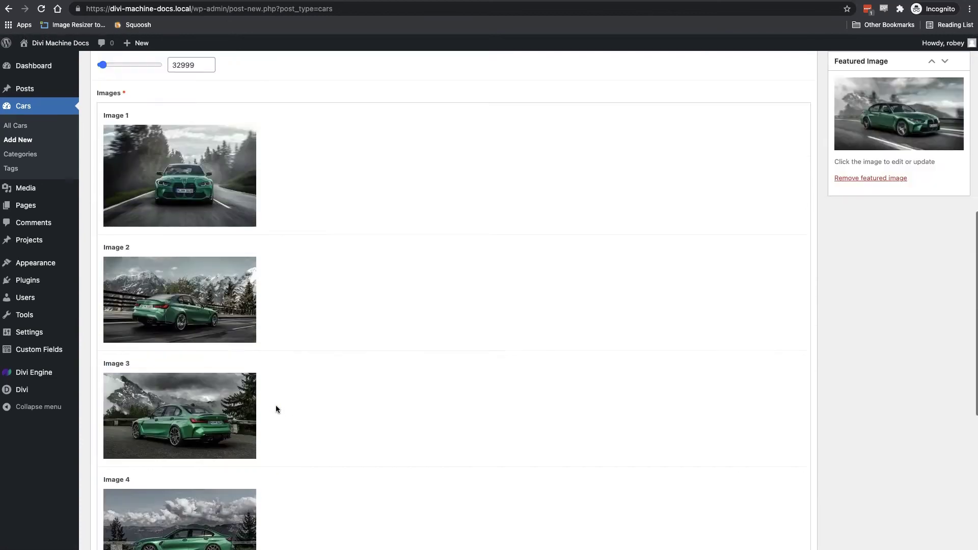
pyautogui.scroll(9, 276, 405)
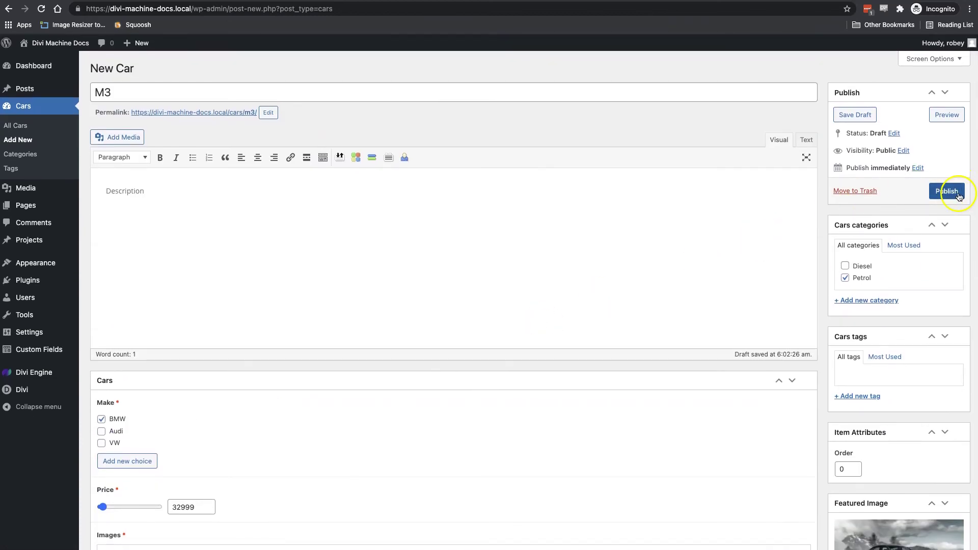
pyautogui.click(957, 196)
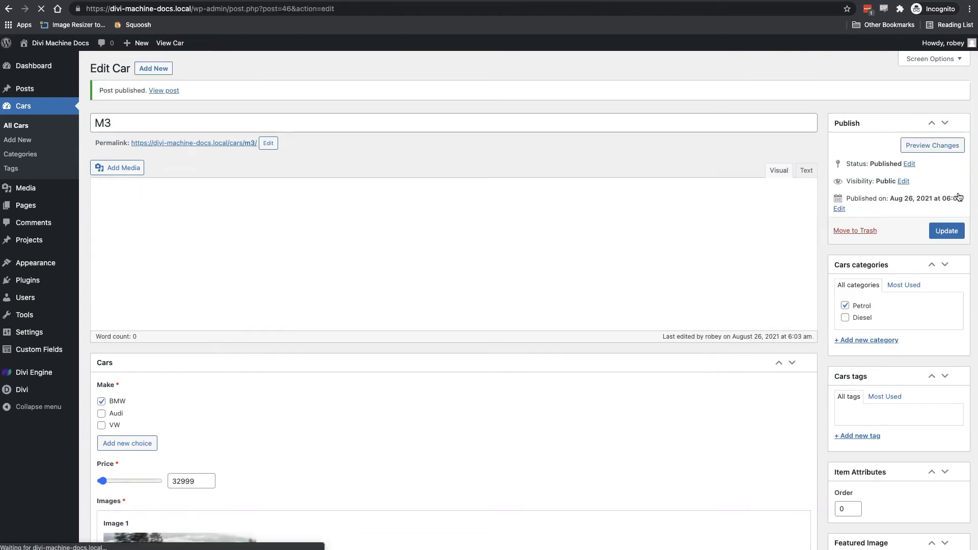
pyautogui.click(160, 92)
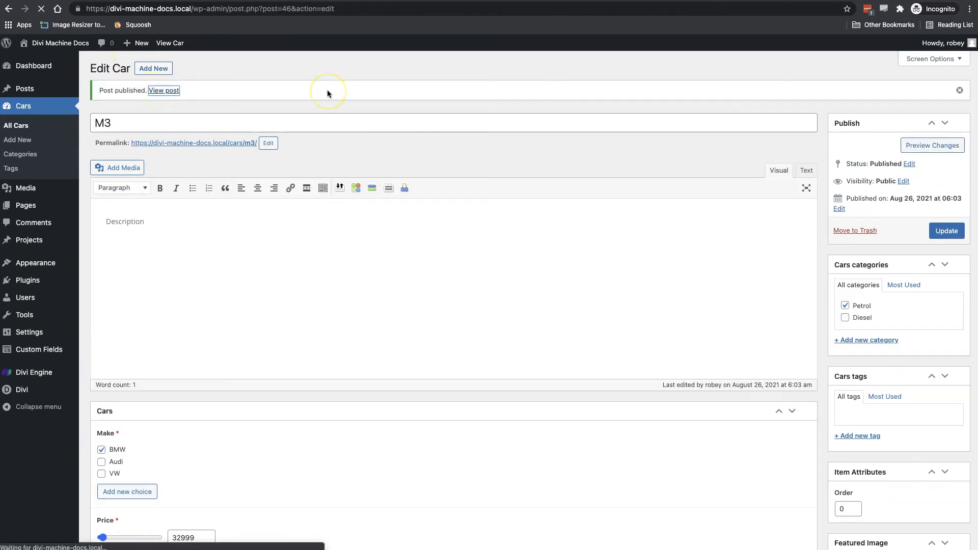
pyautogui.scroll(-3, 482, 204)
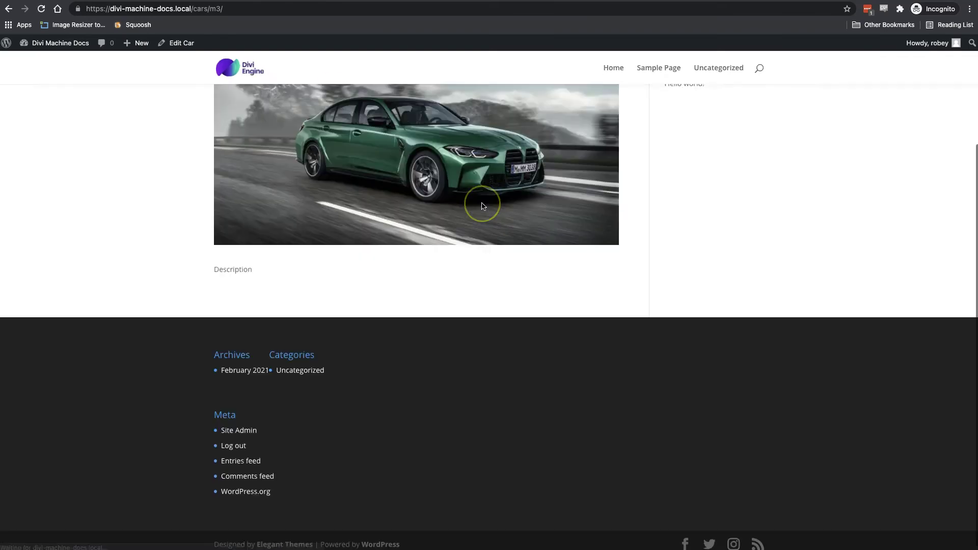
pyautogui.scroll(3, 481, 209)
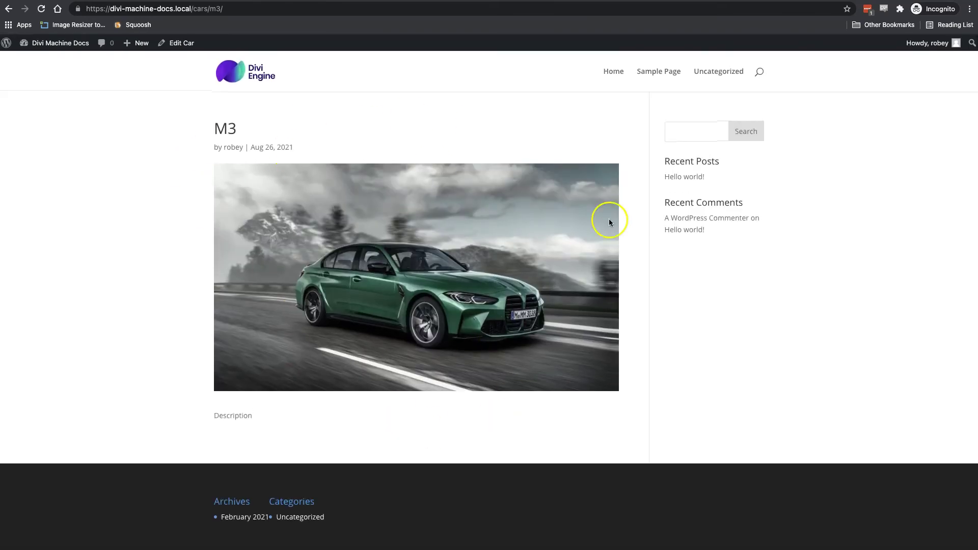